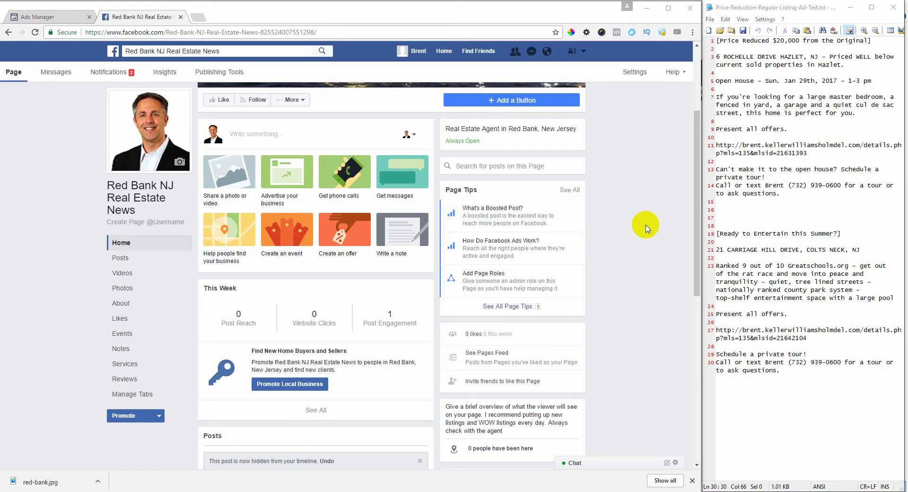
- Start a new page post with the headline "[Ready to Entertain this Summer?]" copied from the ad text file
{"action": "left_click_drag", "start_coordinate": [840, 233], "coordinate": [714, 232]}
{"action": "key", "text": "ctrl+c"}
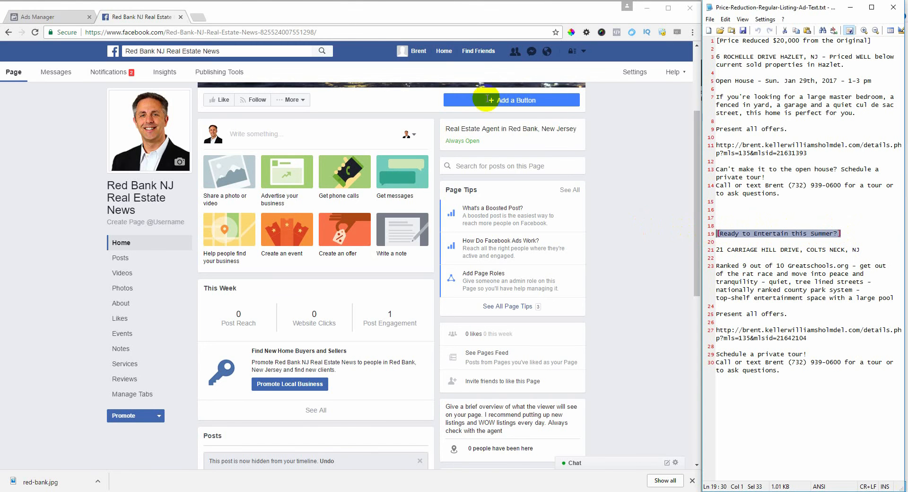
{"action": "left_click", "coordinate": [291, 133]}
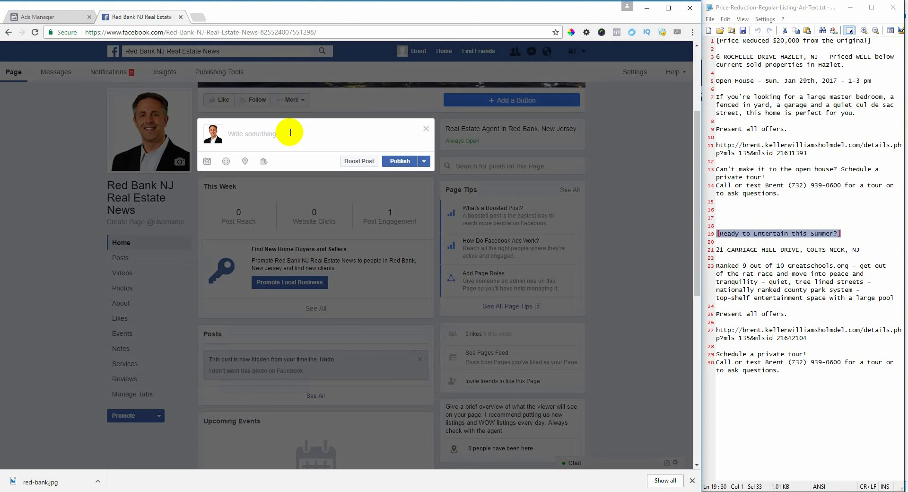
{"action": "key", "text": "ctrl+v"}
{"action": "key", "text": "Return"}
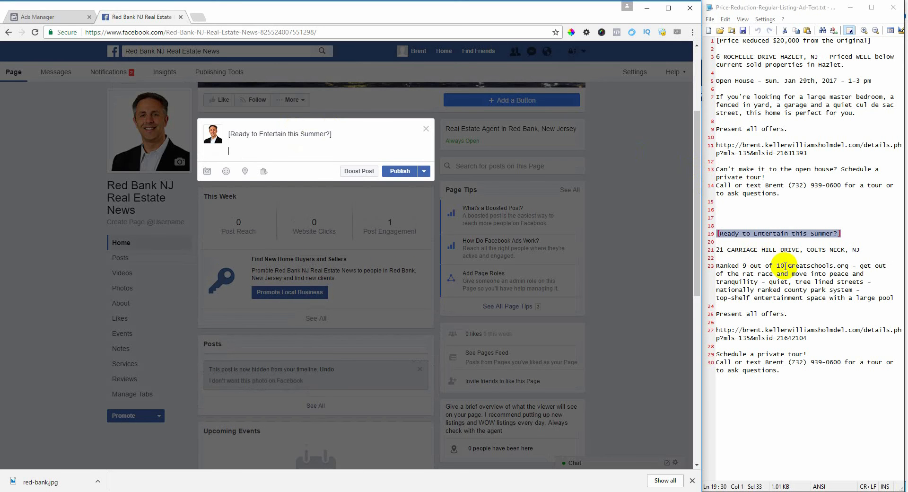
- Copy the Colts Neck property's address line from the ad text into the post below the headline
{"action": "left_click_drag", "start_coordinate": [868, 250], "coordinate": [716, 250]}
{"action": "key", "text": "ctrl+c"}
{"action": "left_click", "coordinate": [245, 152]}
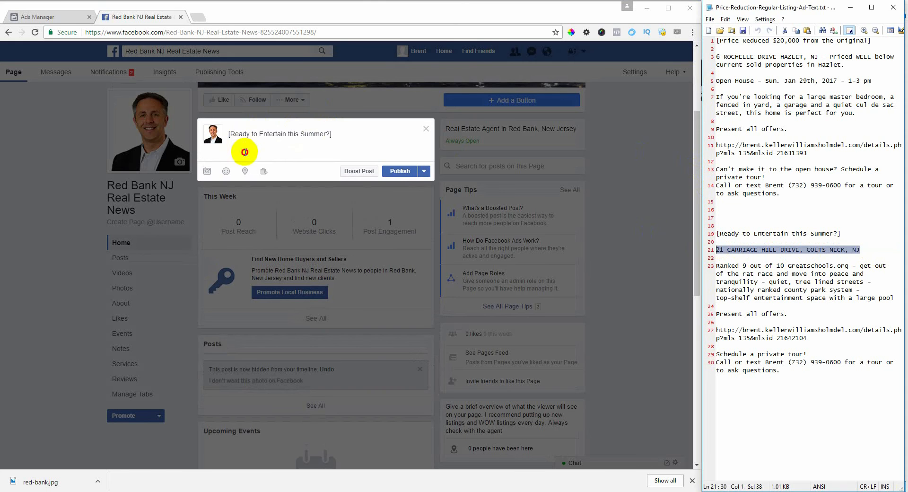
{"action": "key", "text": "ctrl+v"}
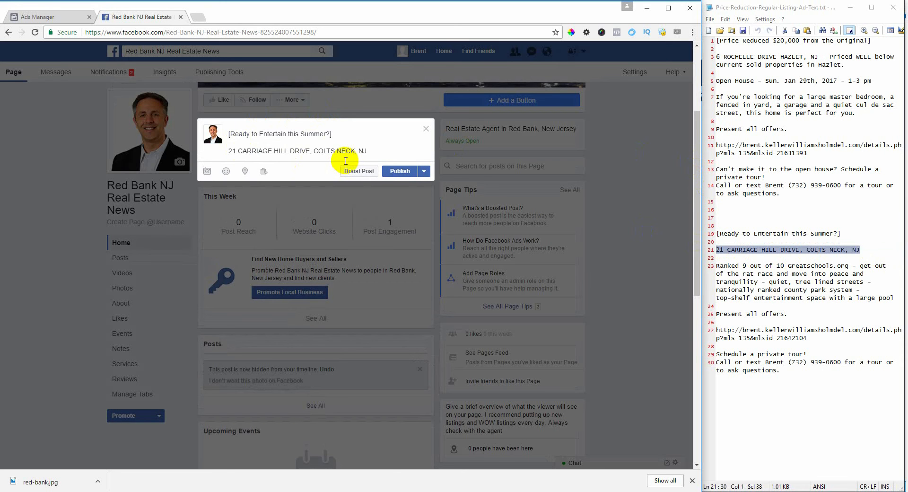
{"action": "key", "text": "Return"}
- Copy the description paragraph starting "Ranked 9 out of 10 Greatschools.org" from the ad text into the post below the address
{"action": "left_click", "coordinate": [832, 286]}
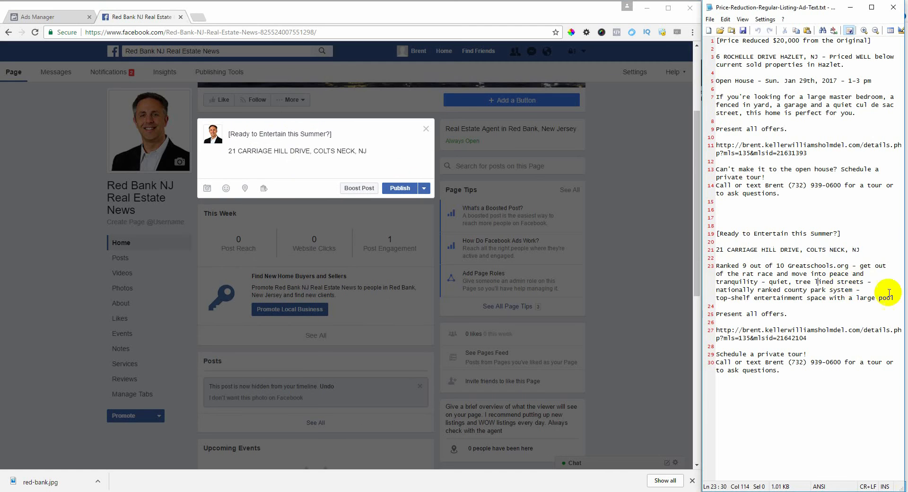
{"action": "left_click_drag", "start_coordinate": [894, 298], "coordinate": [717, 266]}
{"action": "key", "text": "ctrl+c"}
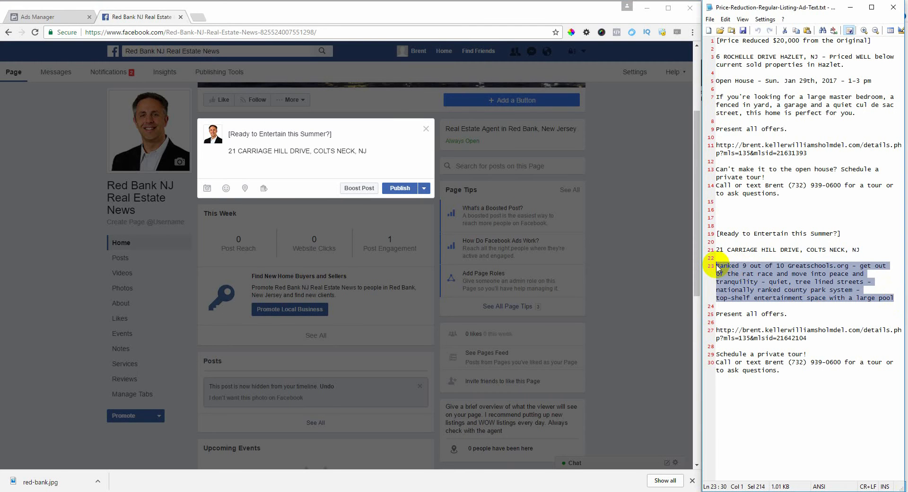
{"action": "left_click", "coordinate": [262, 171]}
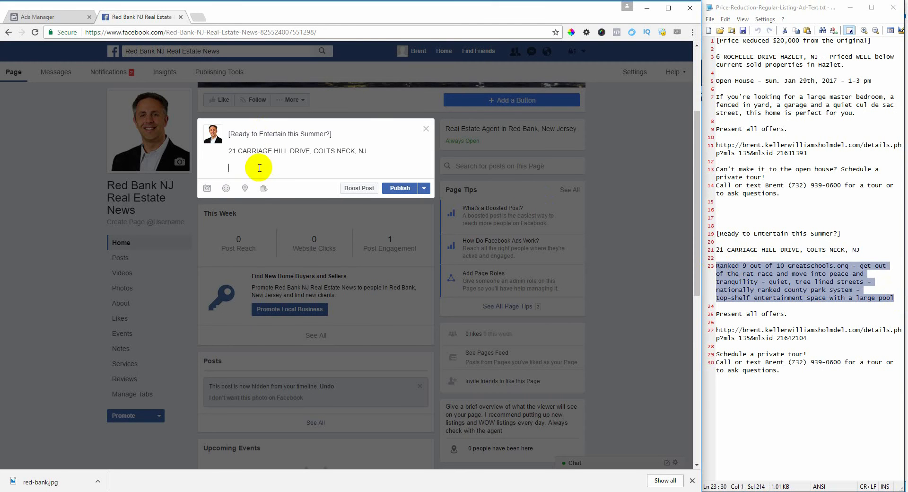
{"action": "key", "text": "ctrl+v"}
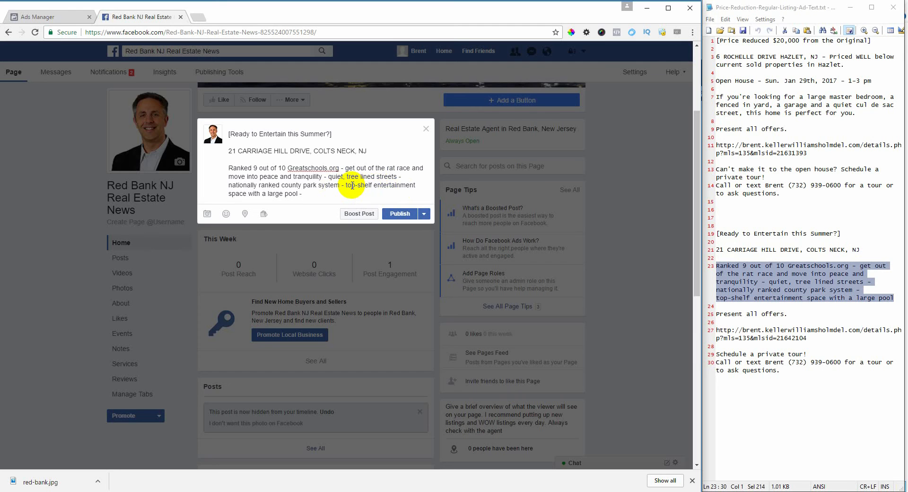
- Extend the end of the description with "open concept home" and leave a blank line below it
{"action": "type", "text": "open convept"}
{"action": "key", "text": "BackSpace"}
{"action": "key", "text": "BackSpace"}
{"action": "key", "text": "BackSpace"}
{"action": "type", "text": "ept home"}
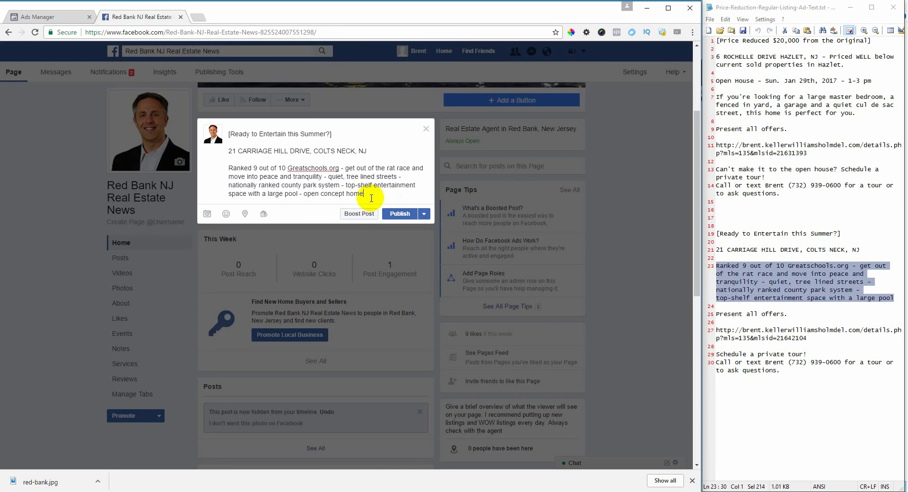
{"action": "key", "text": "Return"}
{"action": "key", "text": "Return"}
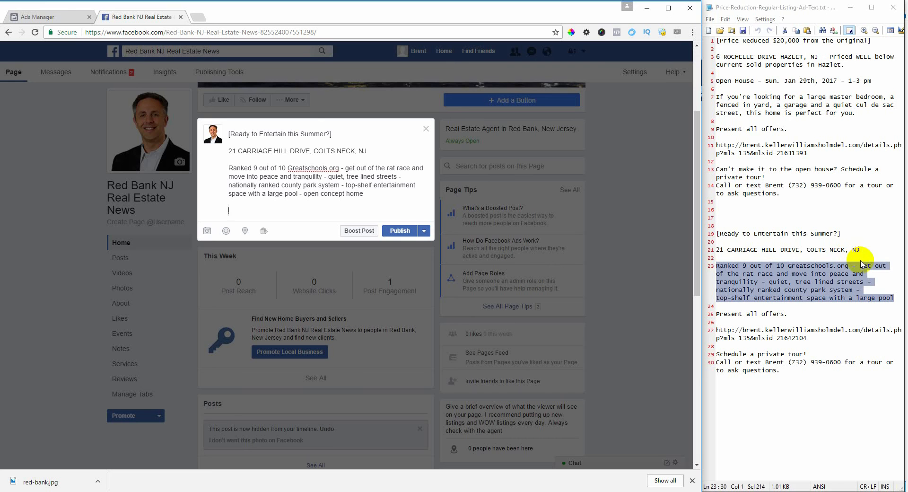
- Copy the line "Present all offers." from the ad text into the post below the description
{"action": "left_click_drag", "start_coordinate": [799, 314], "coordinate": [691, 310]}
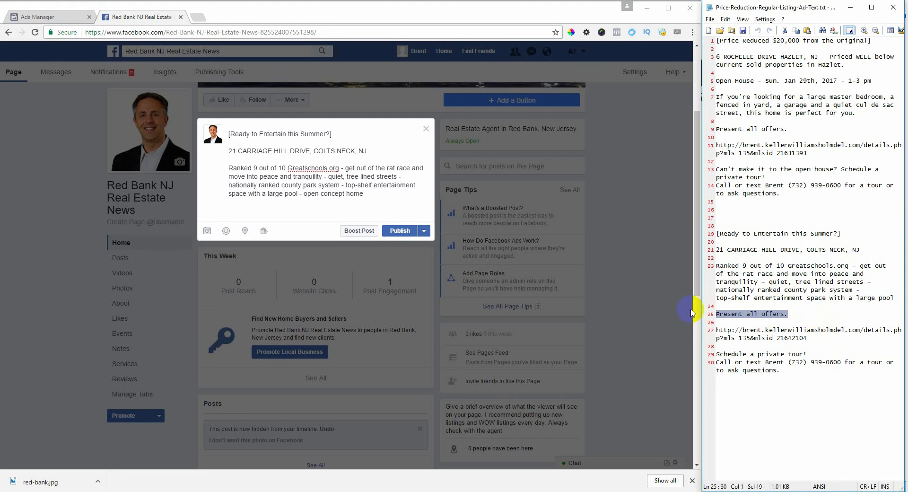
{"action": "key", "text": "ctrl+c"}
{"action": "left_click", "coordinate": [270, 209]}
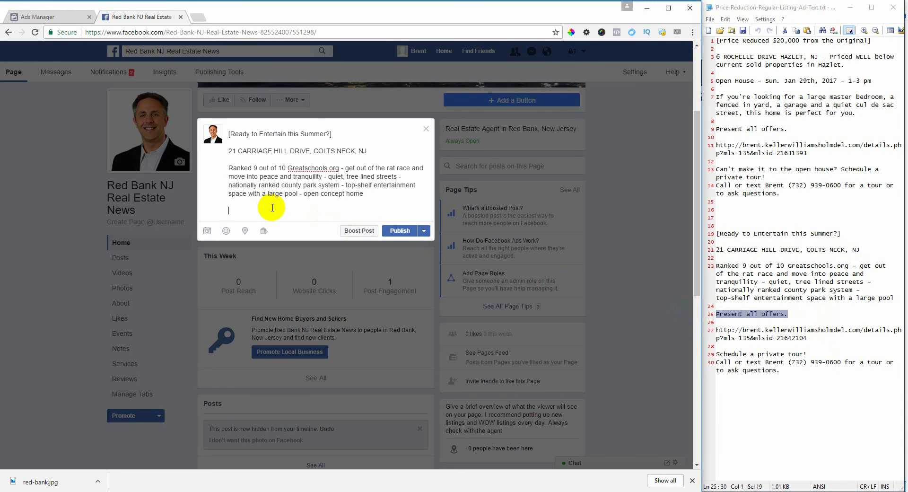
{"action": "key", "text": "ctrl+v"}
{"action": "key", "text": "Return"}
{"action": "key", "text": "Return"}
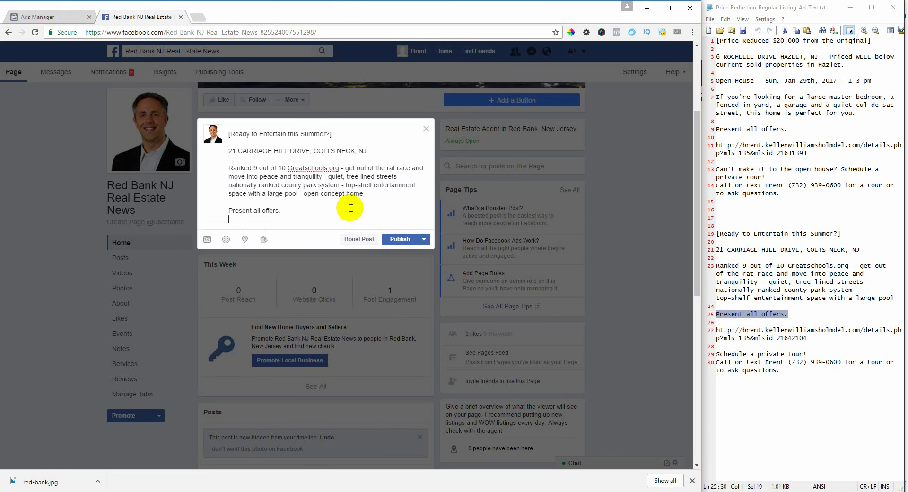
- Add the "Schedule a private tour!" and contact lines from the ad text to the post, separated from the offers line by a blank line
{"action": "left_click_drag", "start_coordinate": [797, 373], "coordinate": [716, 358]}
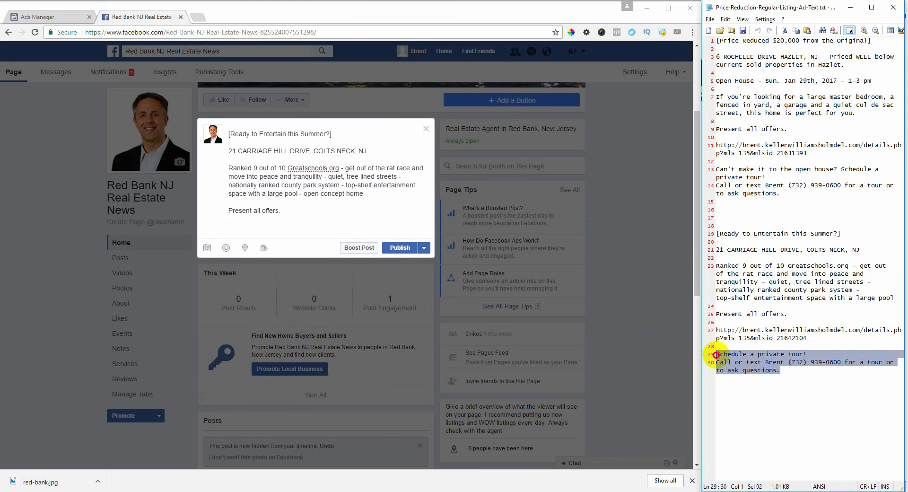
{"action": "key", "text": "ctrl+c"}
{"action": "left_click", "coordinate": [260, 223]}
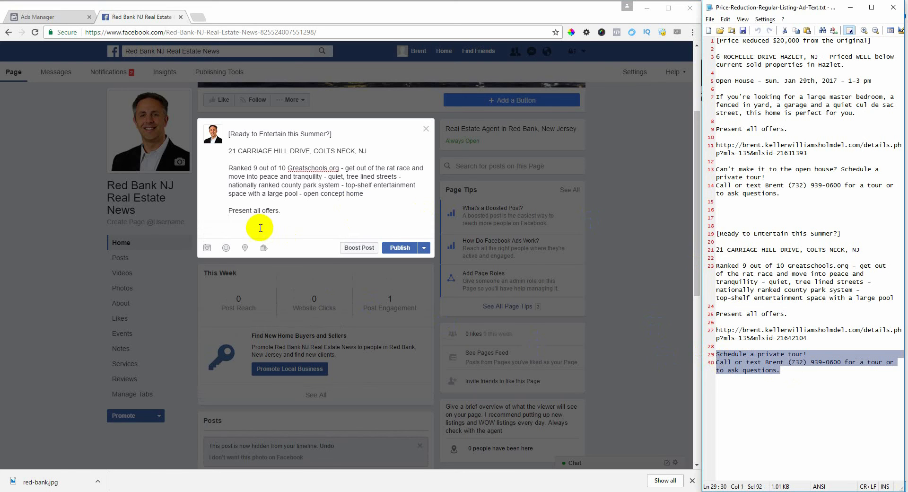
{"action": "key", "text": "ctrl+v"}
{"action": "left_click", "coordinate": [281, 210]}
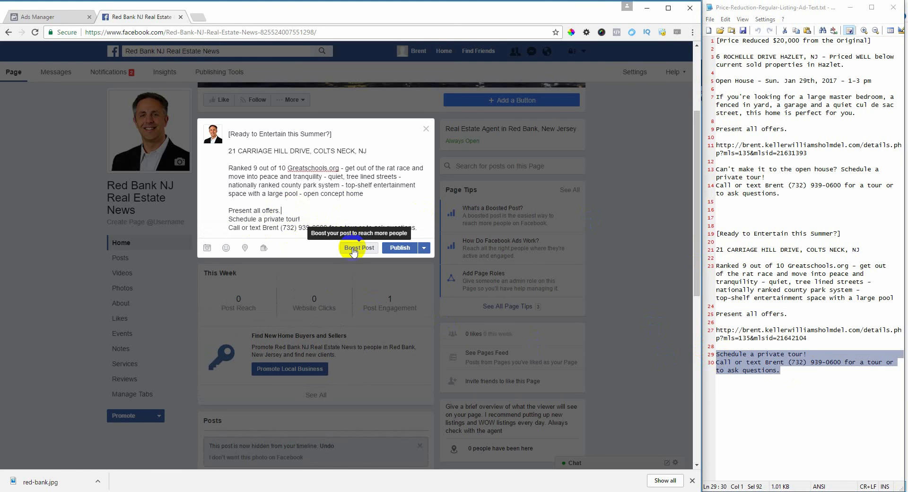
{"action": "key", "text": "Return"}
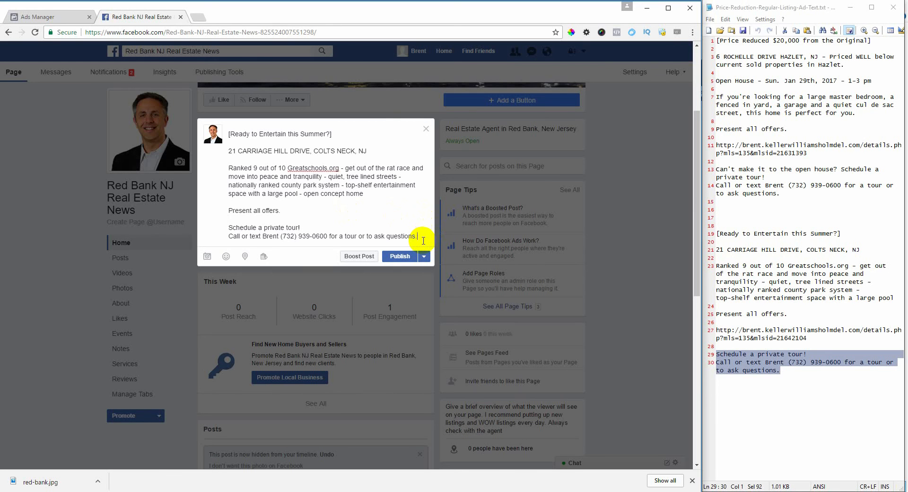
- Add the Colts Neck listing's web link from the ad text at the end of the post and remove its link preview
{"action": "key", "text": "Return"}
{"action": "key", "text": "Return"}
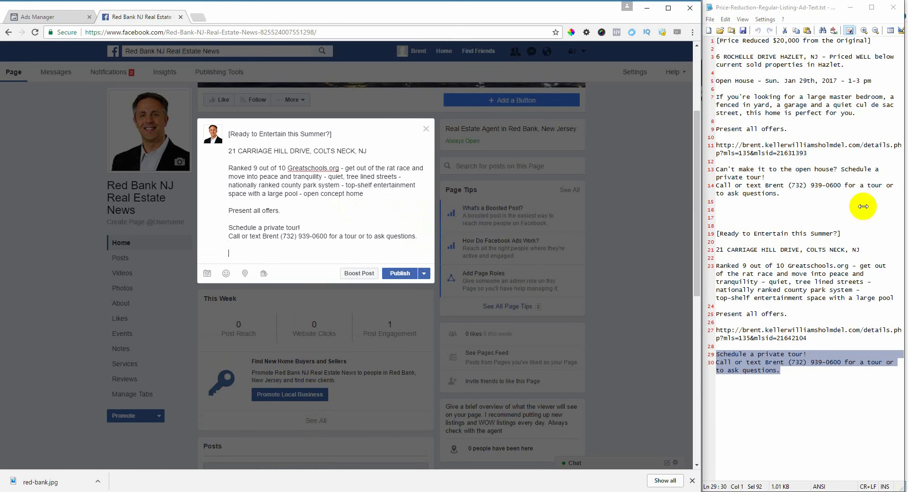
{"action": "left_click_drag", "start_coordinate": [807, 337], "coordinate": [716, 331]}
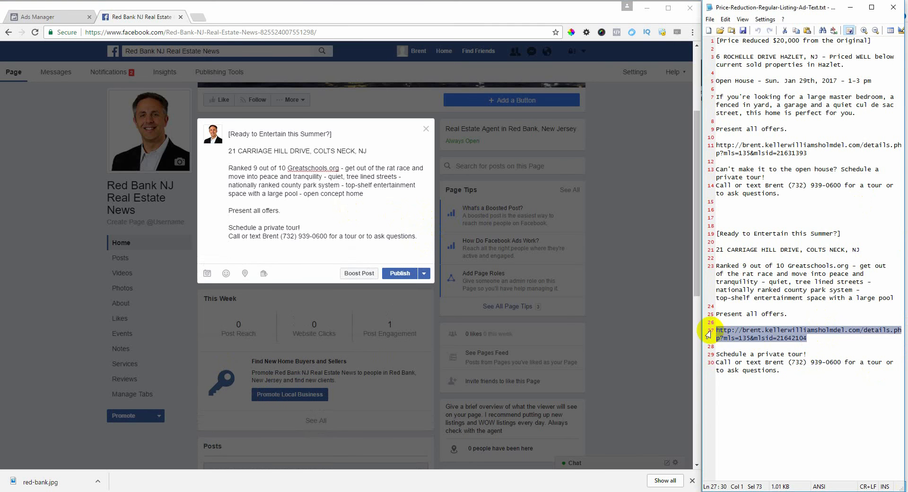
{"action": "left_click", "coordinate": [243, 255]}
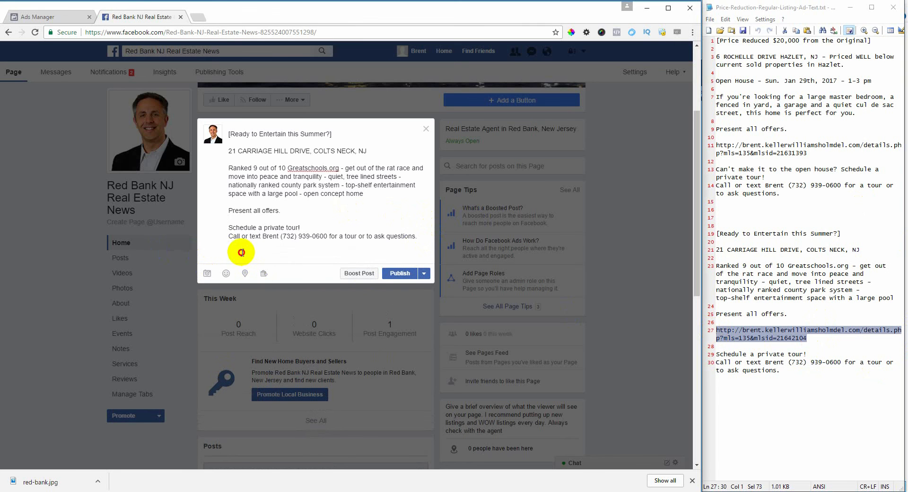
{"action": "key", "text": "ctrl+v"}
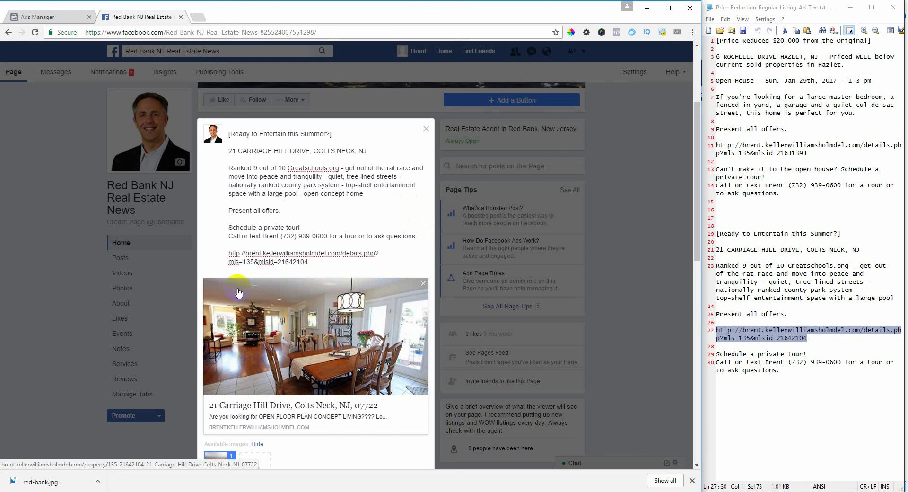
{"action": "left_click", "coordinate": [423, 284]}
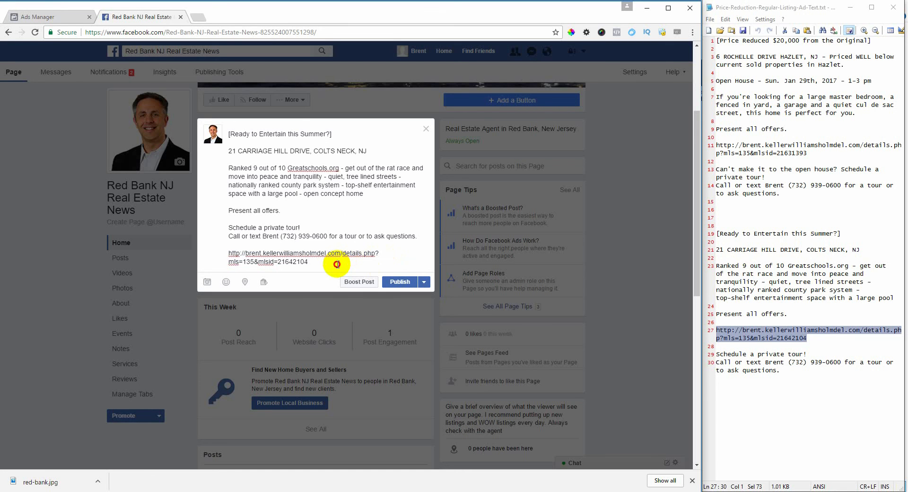
{"action": "key", "text": "Return"}
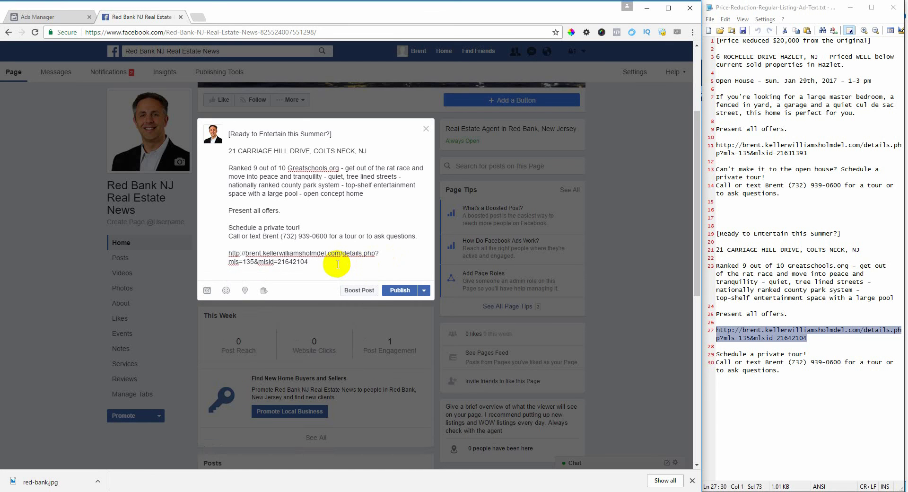
- Open the photo upload for the post and select the exterior photos 1, OE1A3534, OE1A3542 and OE1A3549
{"action": "left_click", "coordinate": [206, 289]}
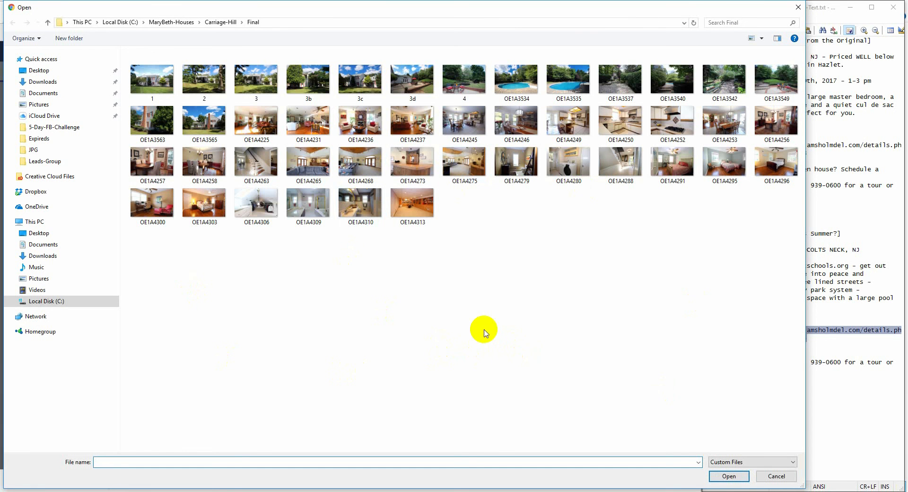
{"action": "left_click", "coordinate": [159, 81]}
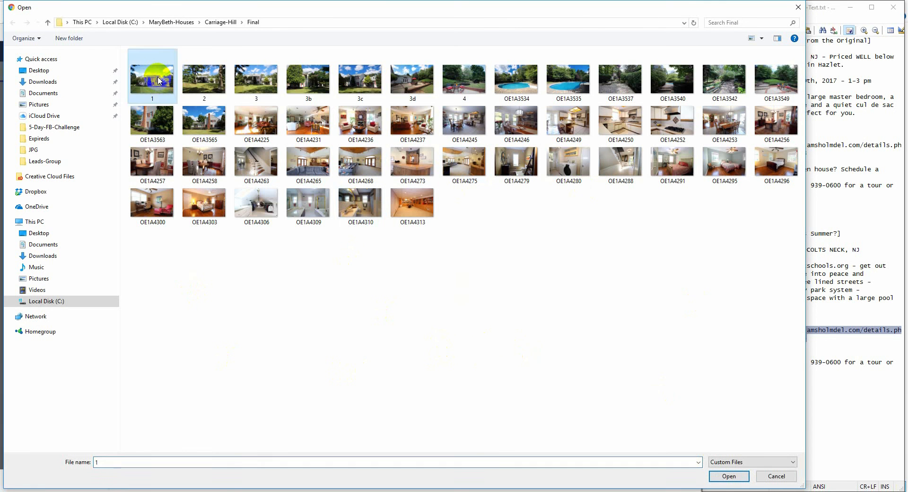
{"action": "left_click", "coordinate": [520, 87]}
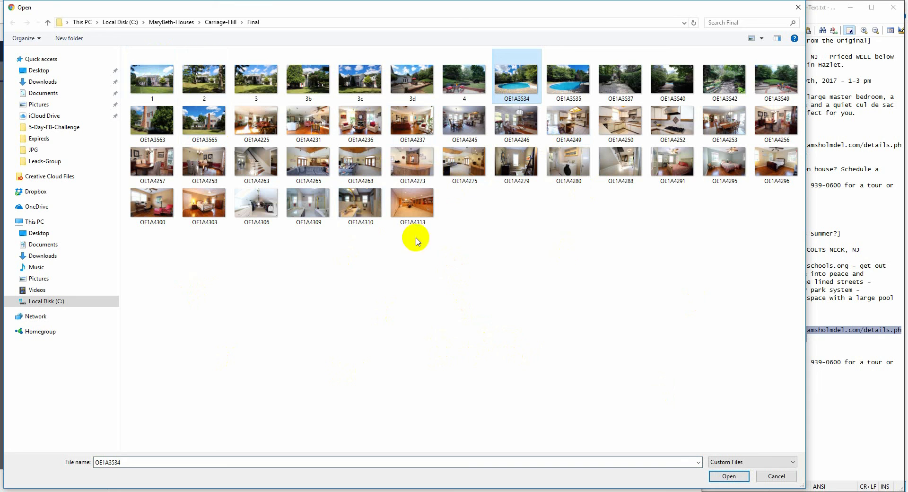
{"action": "left_click", "coordinate": [156, 79], "text": "ctrl"}
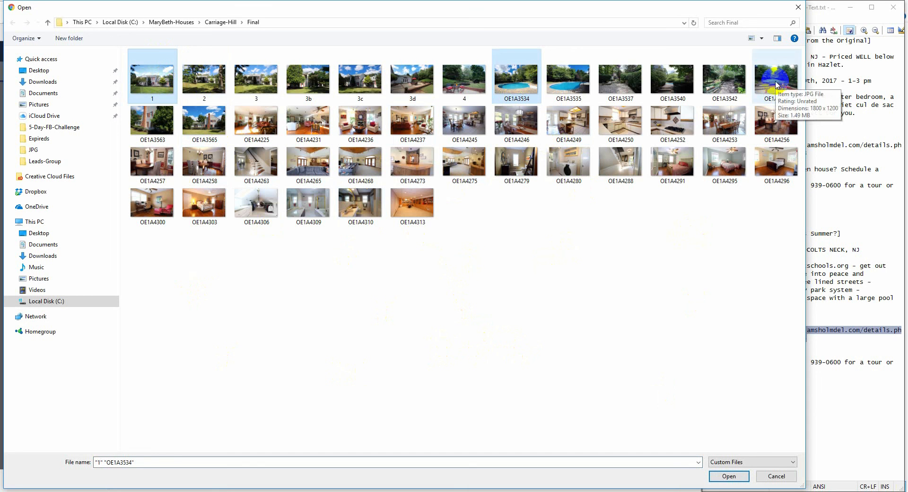
{"action": "left_click", "coordinate": [776, 85], "text": "ctrl"}
{"action": "left_click", "coordinate": [723, 86], "text": "ctrl"}
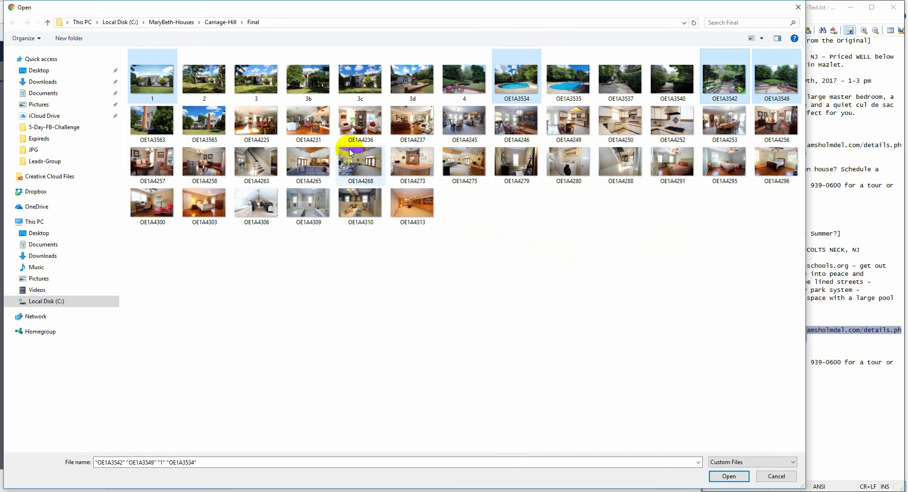
- Add the interior photos OE1A4231, OE1A4236, OE1A4256, OE1A4268, OE1A4303 and OE1A4306 to the selection and upload all selected photos to the post
{"action": "left_click", "coordinate": [307, 123], "text": "ctrl"}
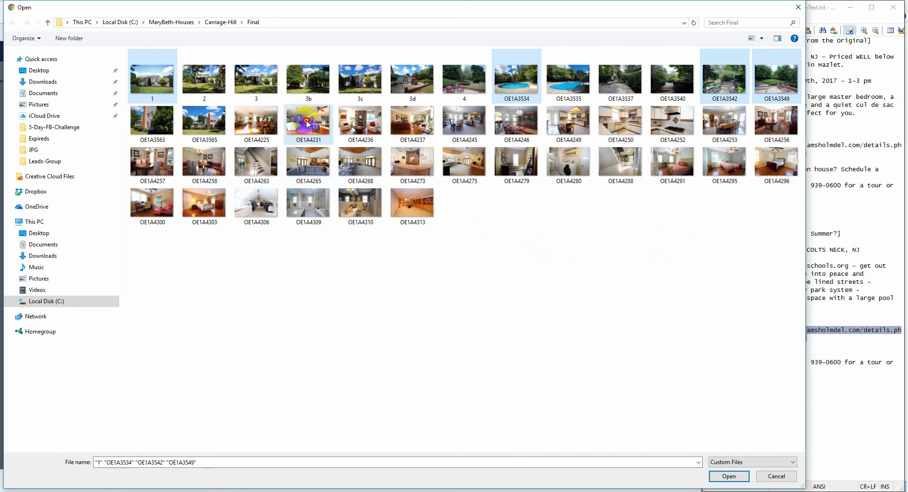
{"action": "left_click", "coordinate": [365, 117], "text": "ctrl"}
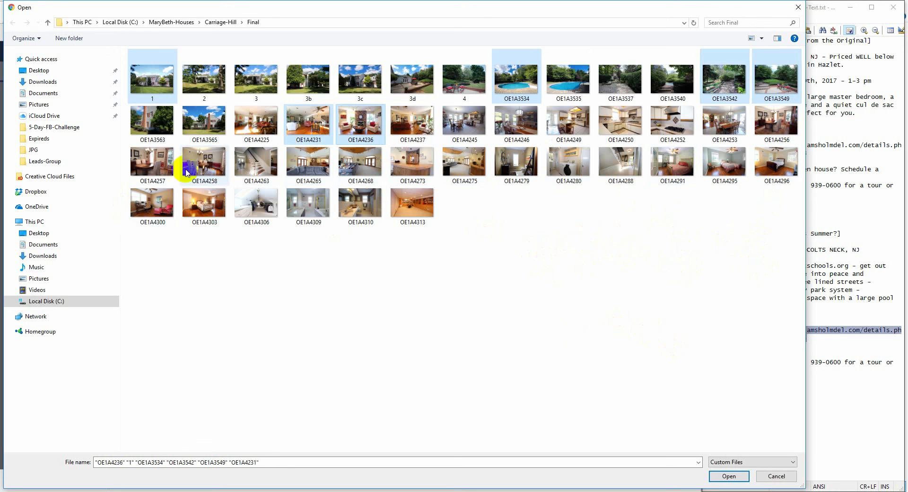
{"action": "left_click", "coordinate": [776, 124], "text": "ctrl"}
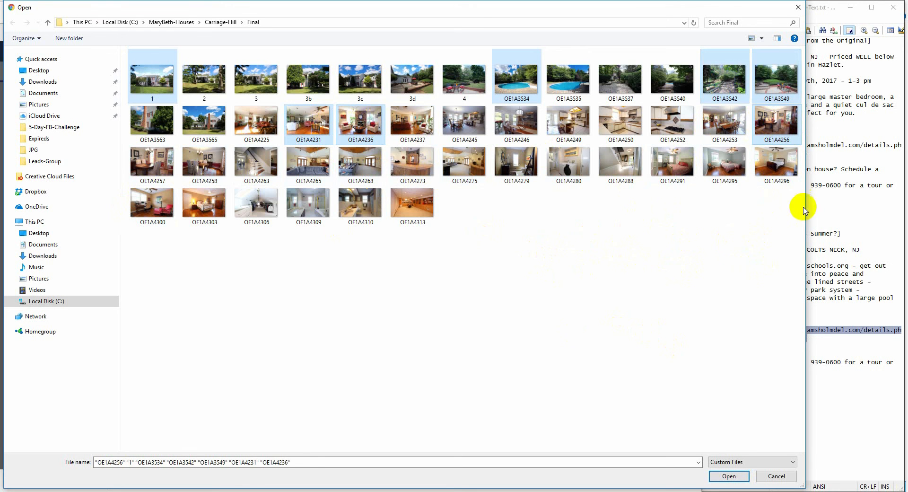
{"action": "left_click", "coordinate": [771, 185], "text": "ctrl"}
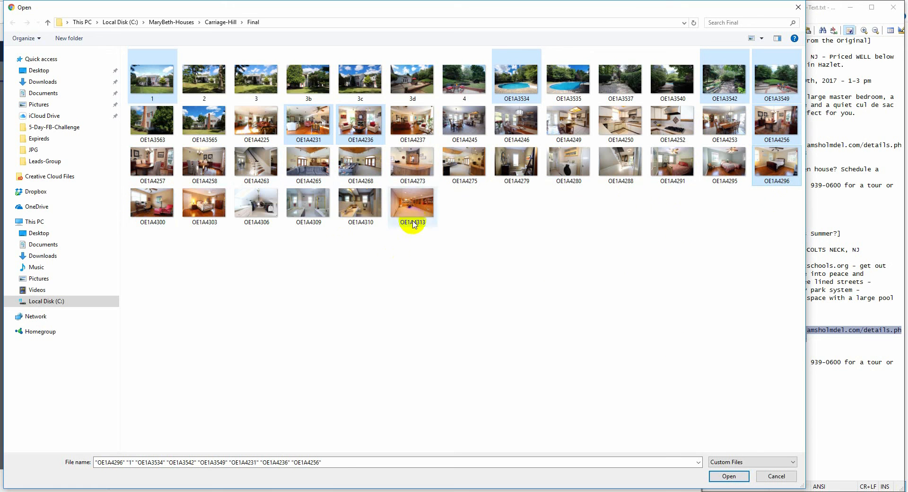
{"action": "left_click", "coordinate": [199, 206], "text": "ctrl"}
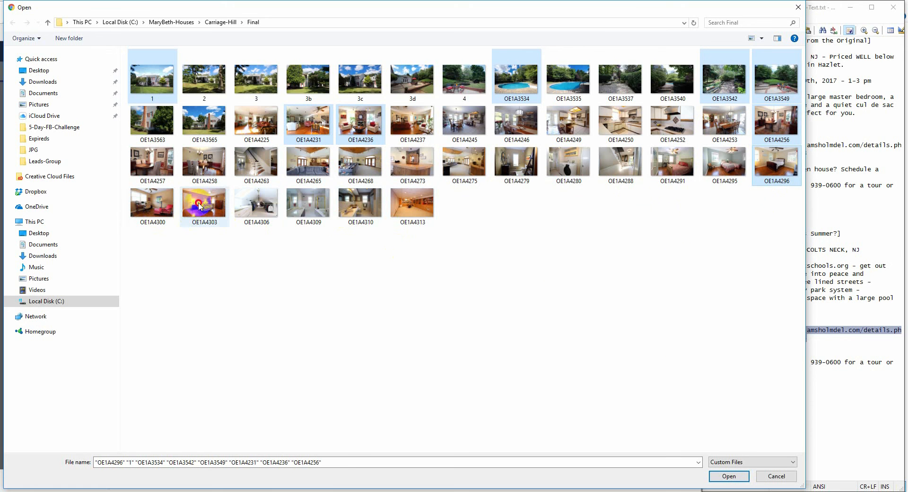
{"action": "left_click", "coordinate": [785, 164], "text": "ctrl"}
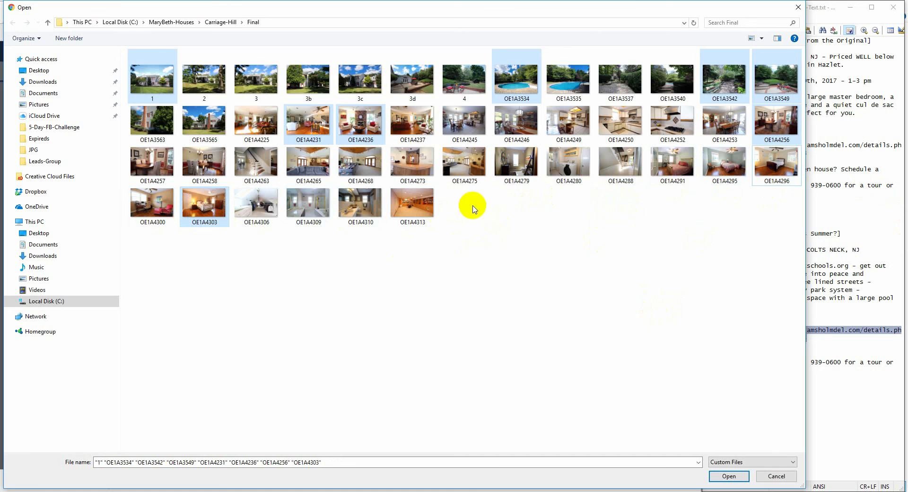
{"action": "left_click", "coordinate": [359, 169], "text": "ctrl"}
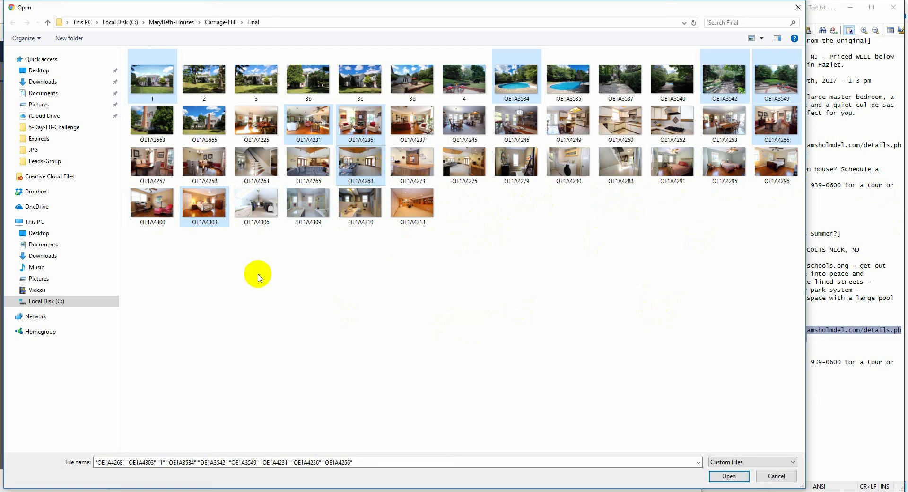
{"action": "left_click", "coordinate": [255, 226], "text": "ctrl"}
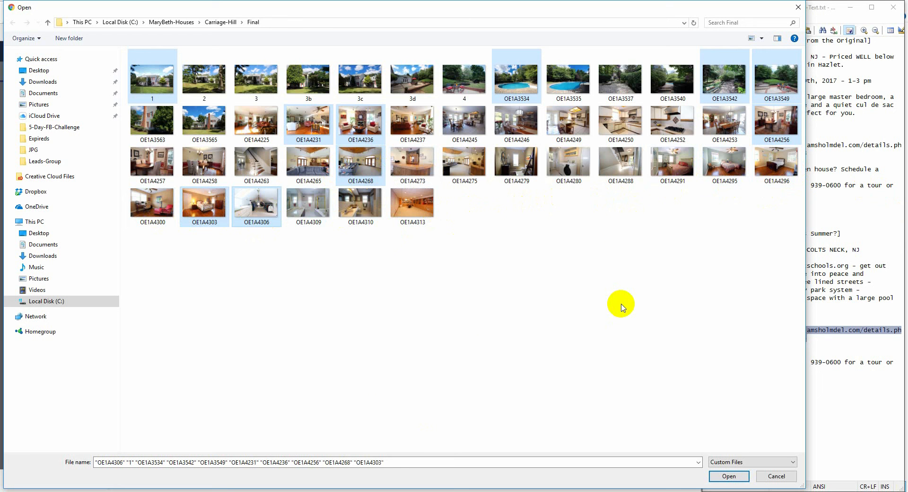
{"action": "left_click", "coordinate": [729, 476]}
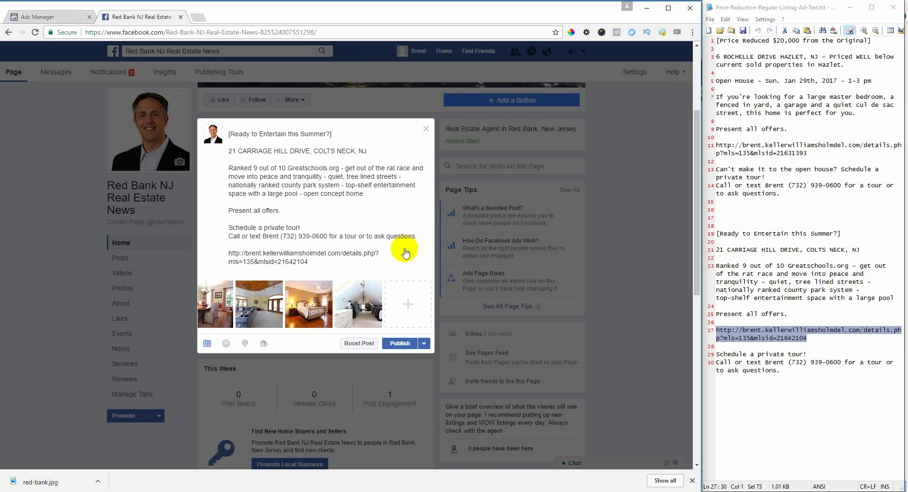
- Publish the Colts Neck listing post on the page and look over its text and photo layout in the page feed
{"action": "left_click", "coordinate": [400, 344]}
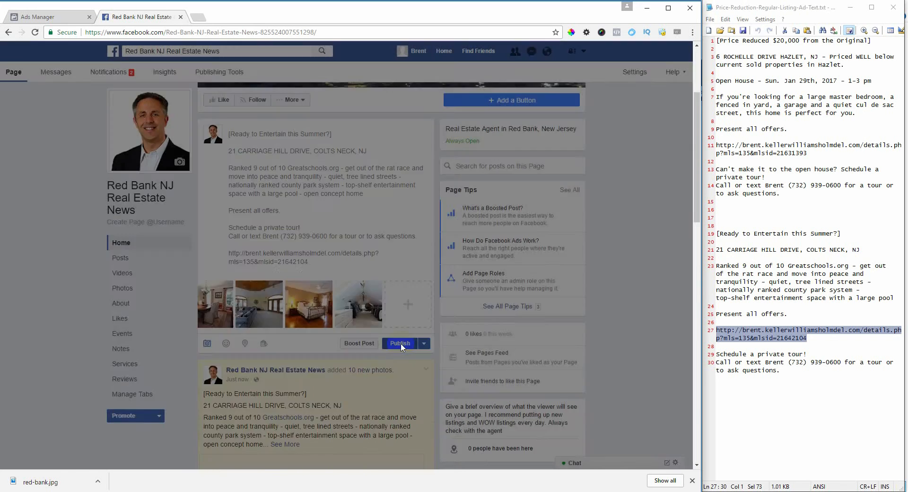
{"action": "scroll", "coordinate": [399, 344], "scroll_direction": "down", "scroll_amount": 3}
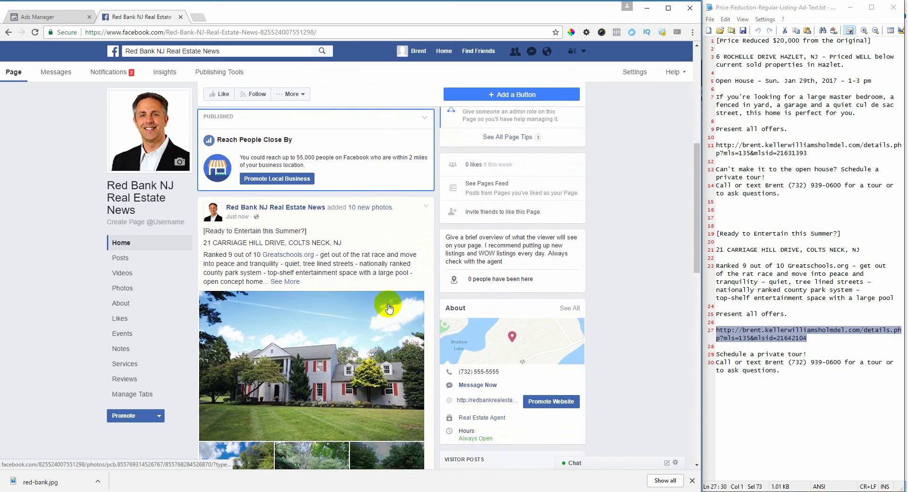
{"action": "scroll", "coordinate": [374, 307], "scroll_direction": "down", "scroll_amount": 1}
{"action": "scroll", "coordinate": [402, 236], "scroll_direction": "up", "scroll_amount": 2}
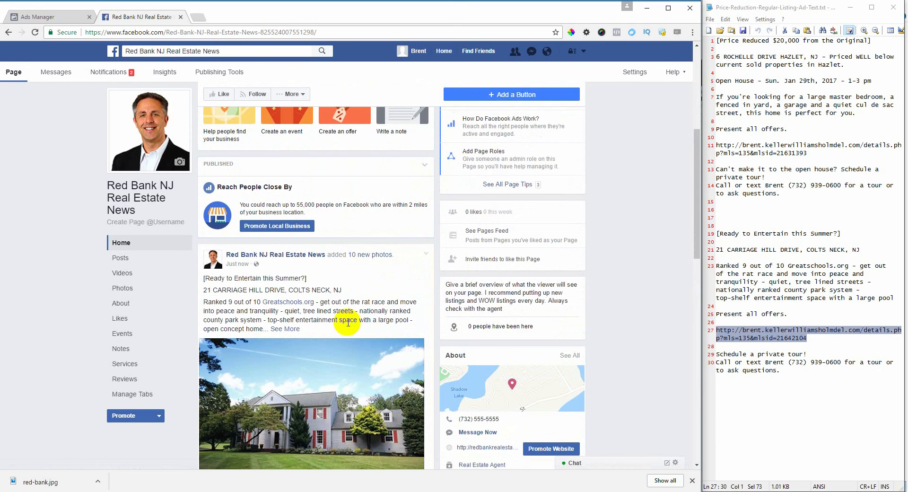
{"action": "scroll", "coordinate": [350, 312], "scroll_direction": "down", "scroll_amount": 2}
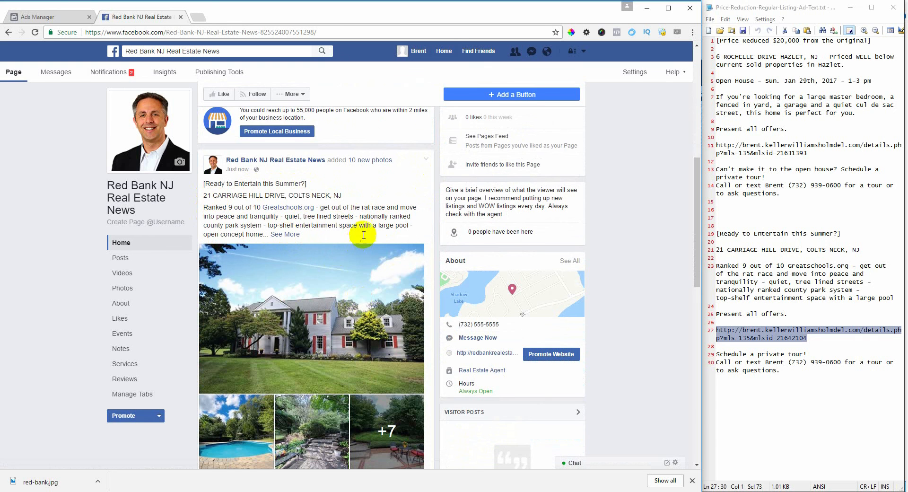
{"action": "scroll", "coordinate": [364, 235], "scroll_direction": "down", "scroll_amount": 2}
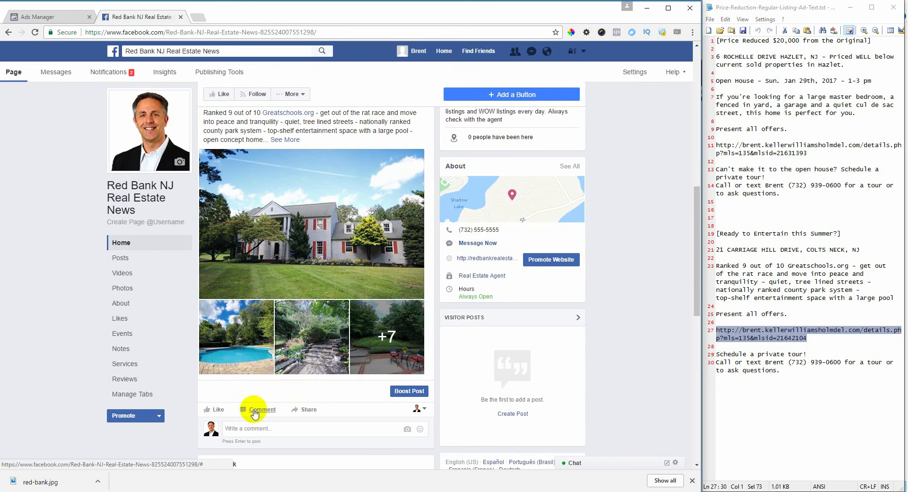
{"action": "scroll", "coordinate": [428, 125], "scroll_direction": "up", "scroll_amount": 1}
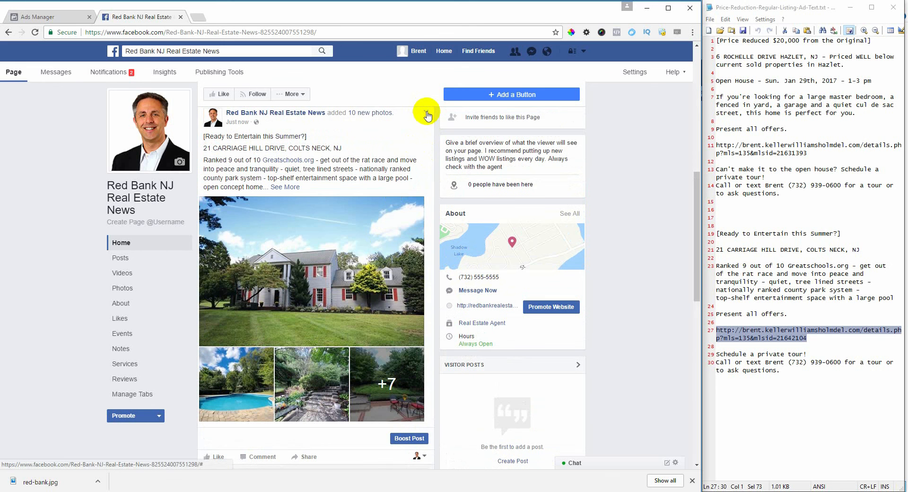
- Open the published post's text for editing, check the full text and the photos, and close the editor without changes
{"action": "left_click", "coordinate": [425, 113]}
{"action": "left_click", "coordinate": [392, 147]}
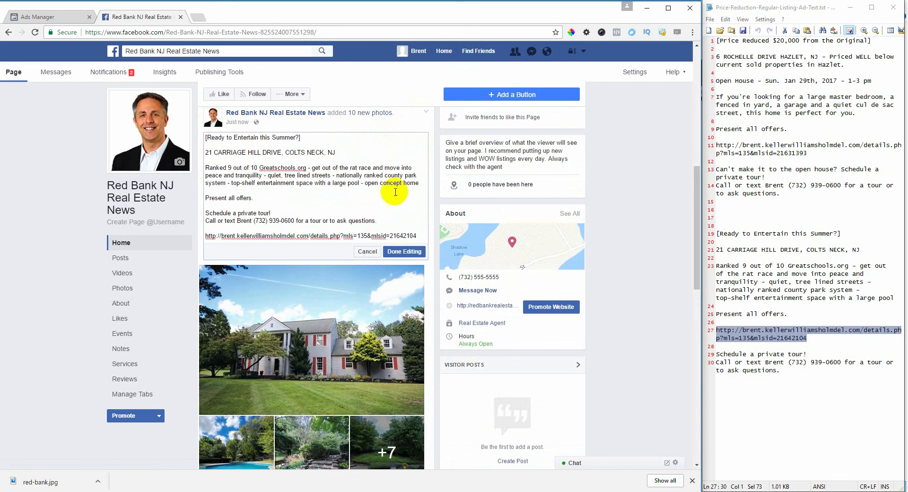
{"action": "scroll", "coordinate": [301, 308], "scroll_direction": "down", "scroll_amount": 3}
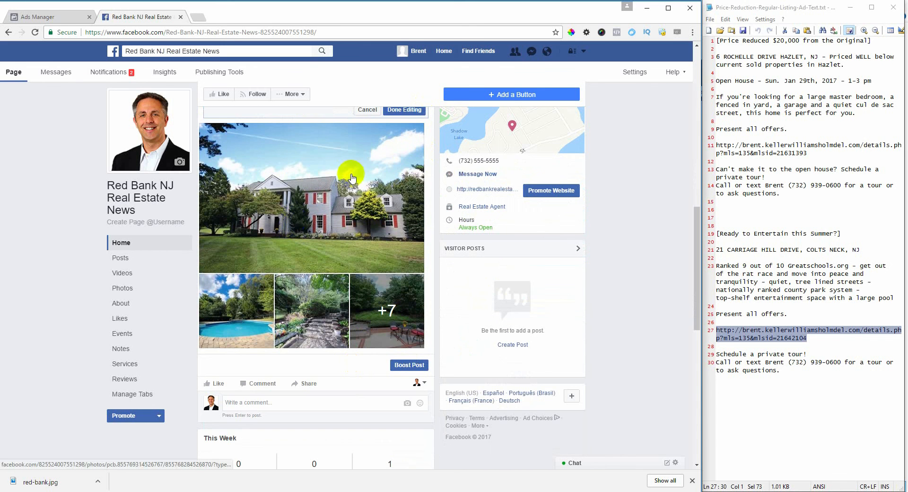
{"action": "scroll", "coordinate": [362, 208], "scroll_direction": "up", "scroll_amount": 3}
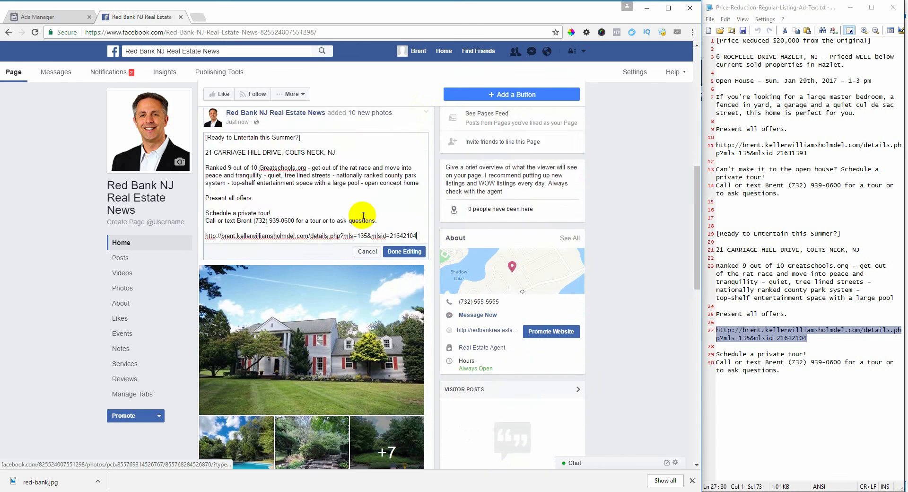
{"action": "left_click", "coordinate": [389, 251]}
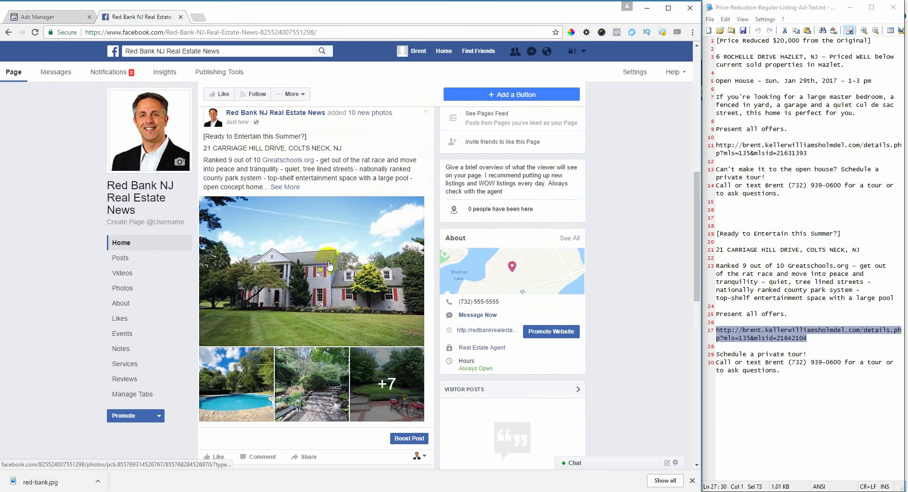
- Highlight the headline "[Ready to Entertain this Summer?]" in the published post to review it, and clear the selection
{"action": "left_click", "coordinate": [311, 282]}
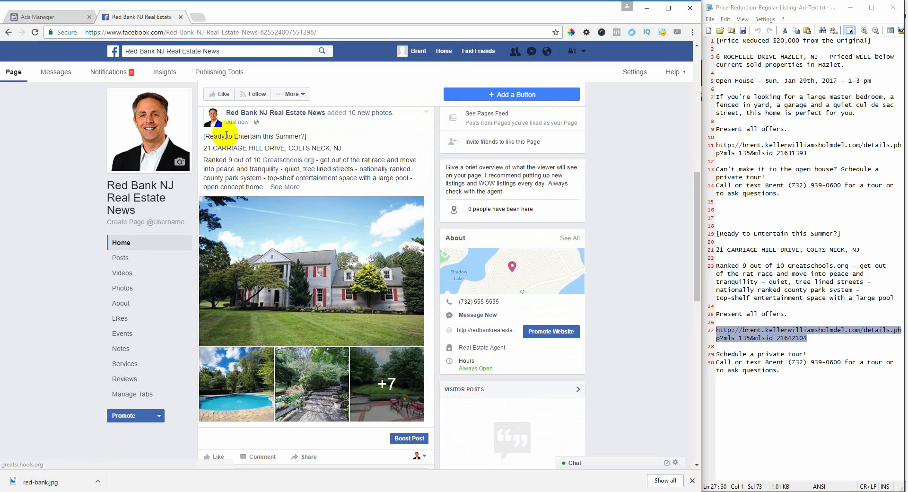
{"action": "left_click_drag", "start_coordinate": [203, 136], "coordinate": [307, 136]}
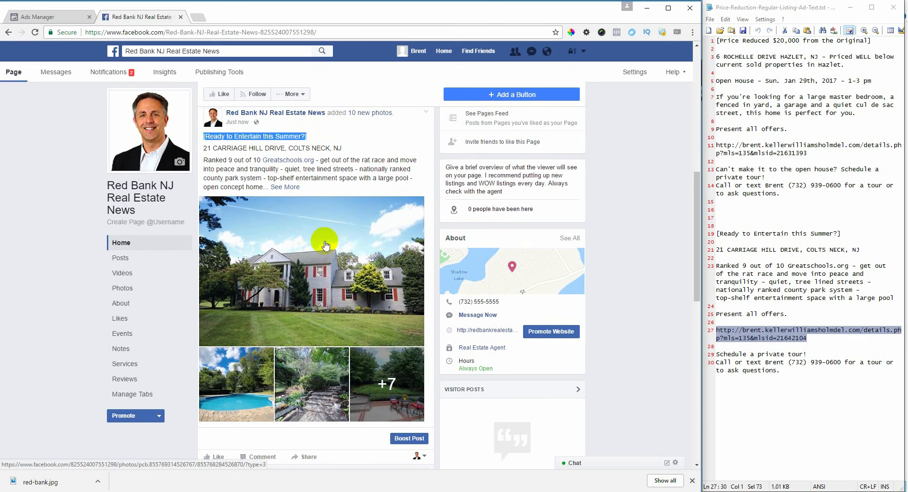
{"action": "left_click", "coordinate": [354, 157]}
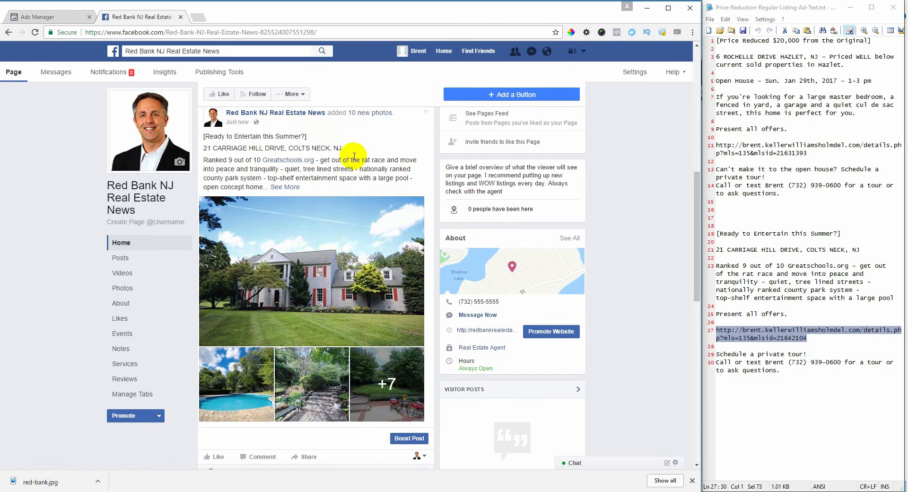